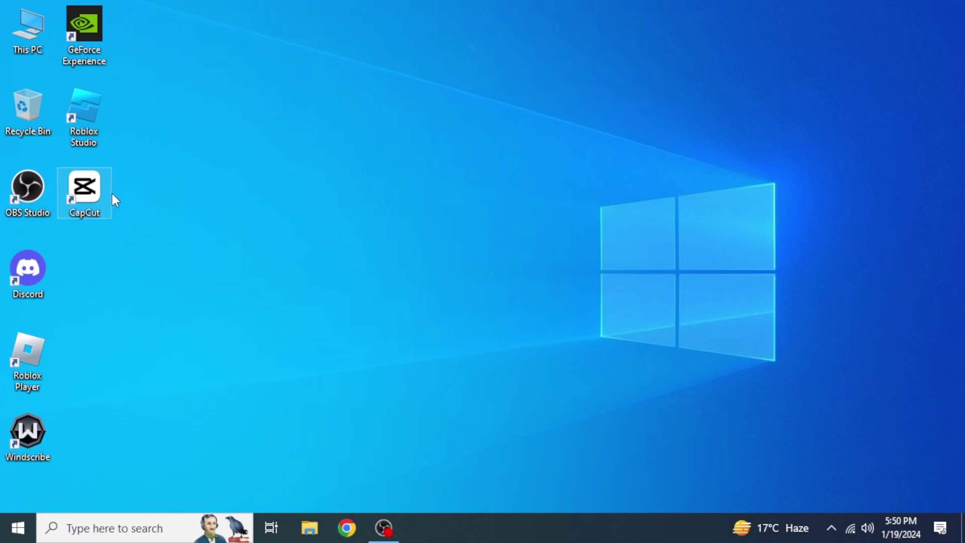
Step: Search Windows for 'capcut' and launch the CapCut app
{"action": "left_click", "coordinate": [145, 527]}
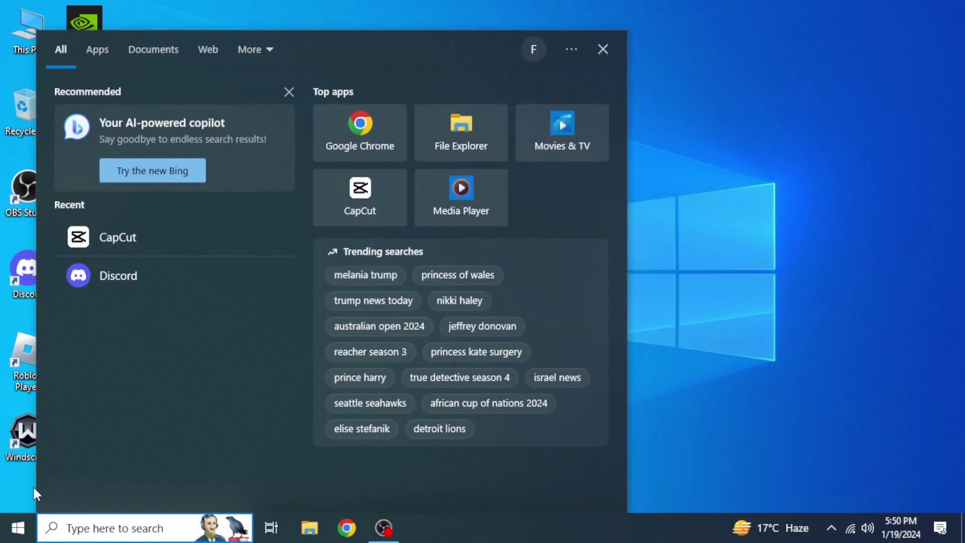
{"action": "type", "text": "capcut"}
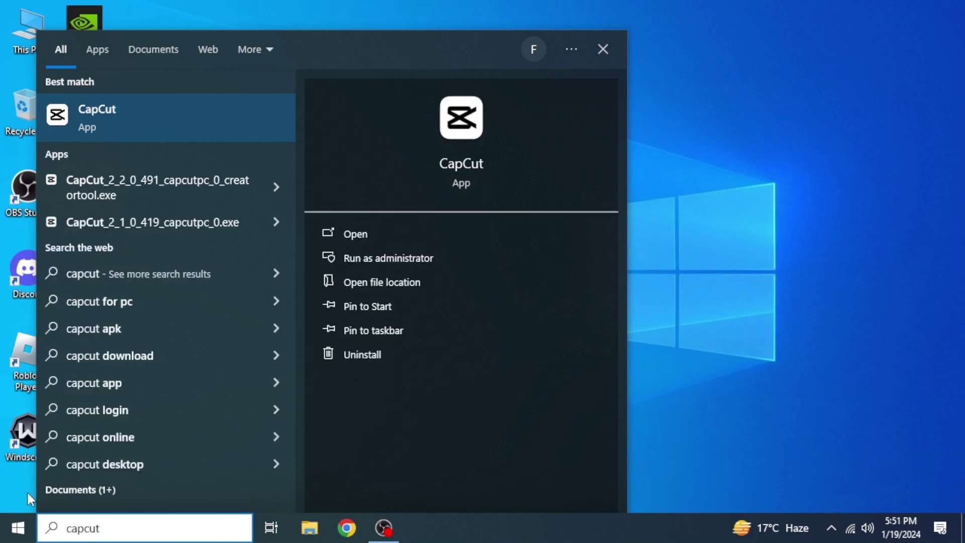
{"action": "left_click", "coordinate": [216, 124]}
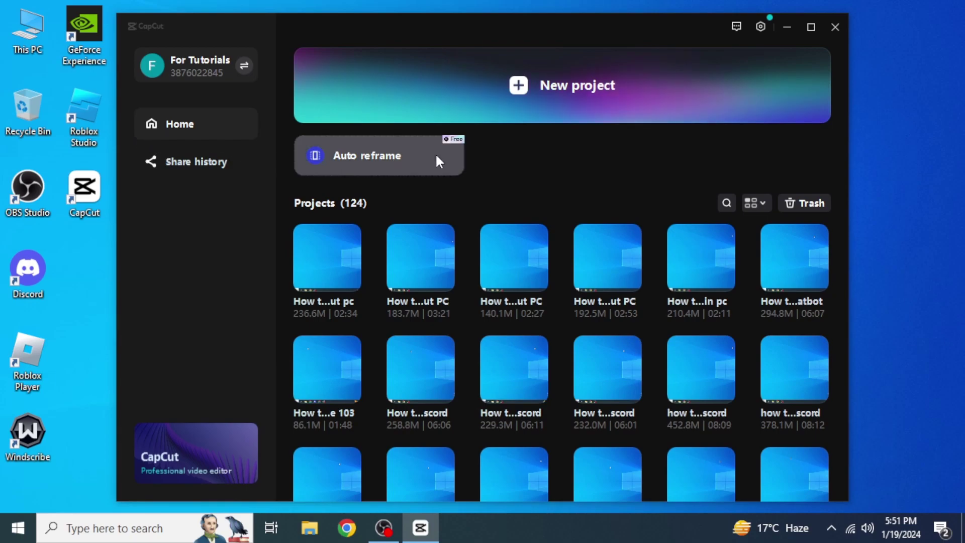
Step: Create a new project from the CapCut home screen
{"action": "left_click", "coordinate": [559, 117]}
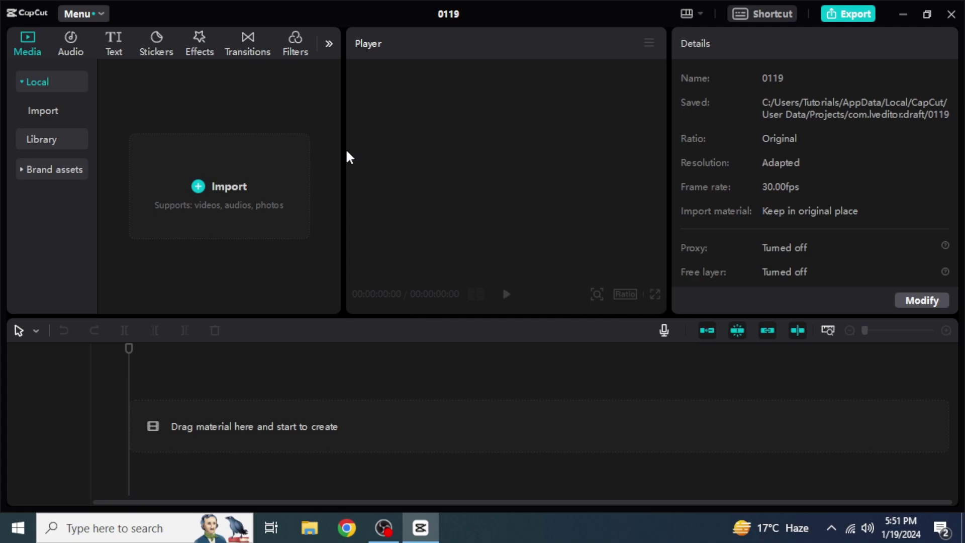
Step: Import Import.mp4 and drag it onto the timeline track
{"action": "left_click", "coordinate": [241, 200]}
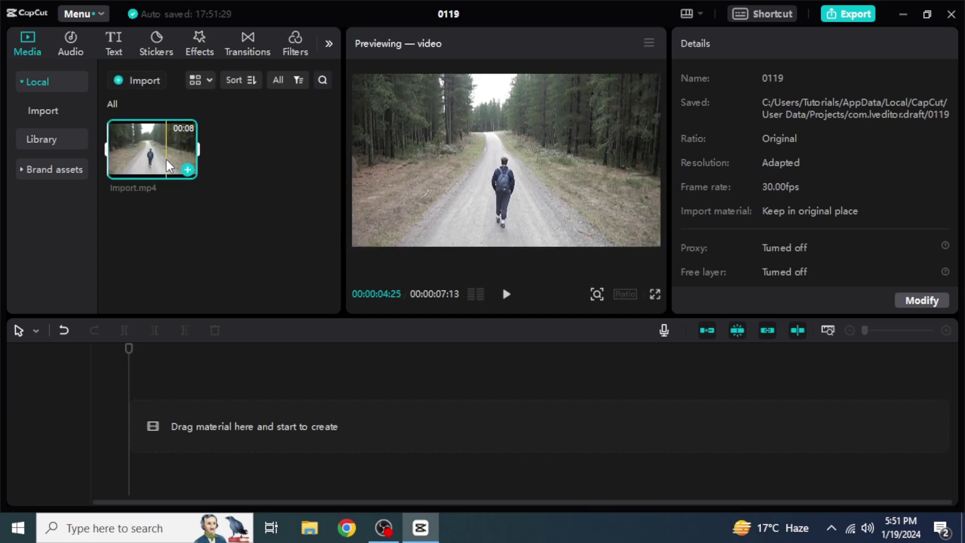
{"action": "left_click_drag", "start_coordinate": [181, 167], "coordinate": [150, 422]}
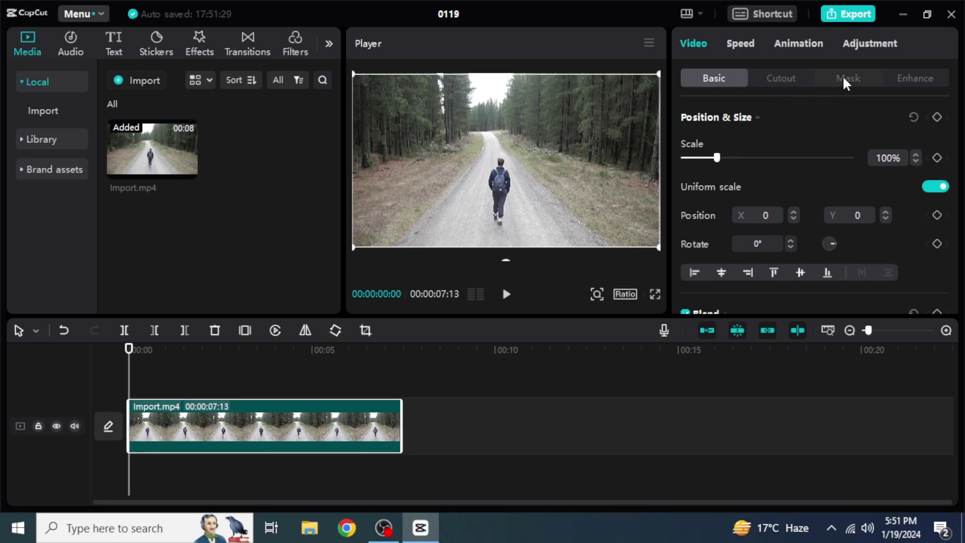
Step: Apply a widened Mirror mask to Import.mp4, preview the black bars, and reselect the clip
{"action": "left_click", "coordinate": [846, 80]}
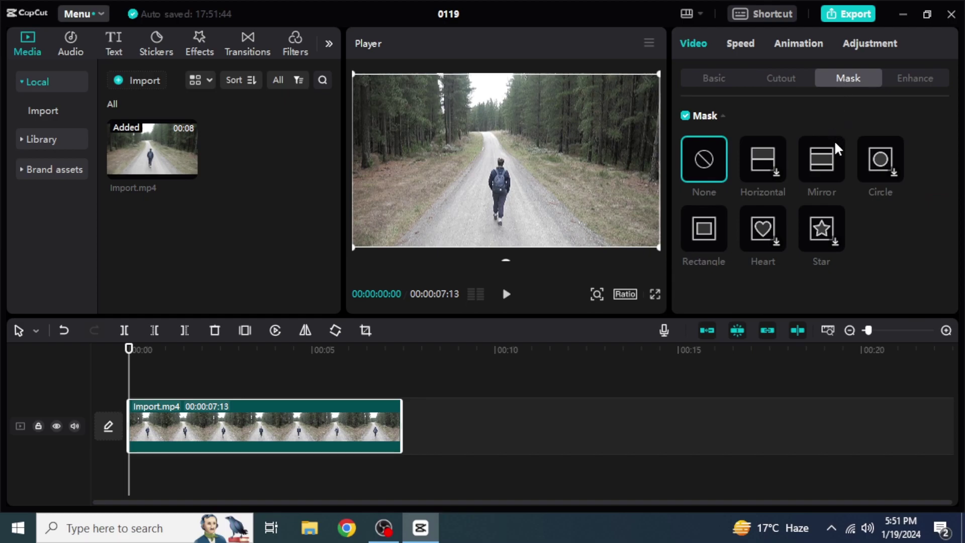
{"action": "left_click", "coordinate": [824, 151]}
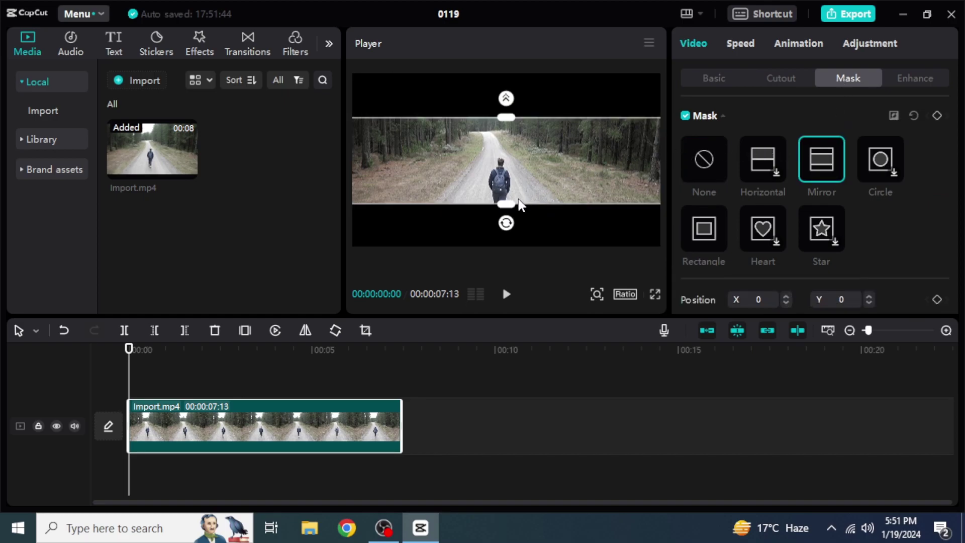
{"action": "left_click_drag", "start_coordinate": [506, 205], "coordinate": [502, 225]}
{"action": "left_click", "coordinate": [150, 368]}
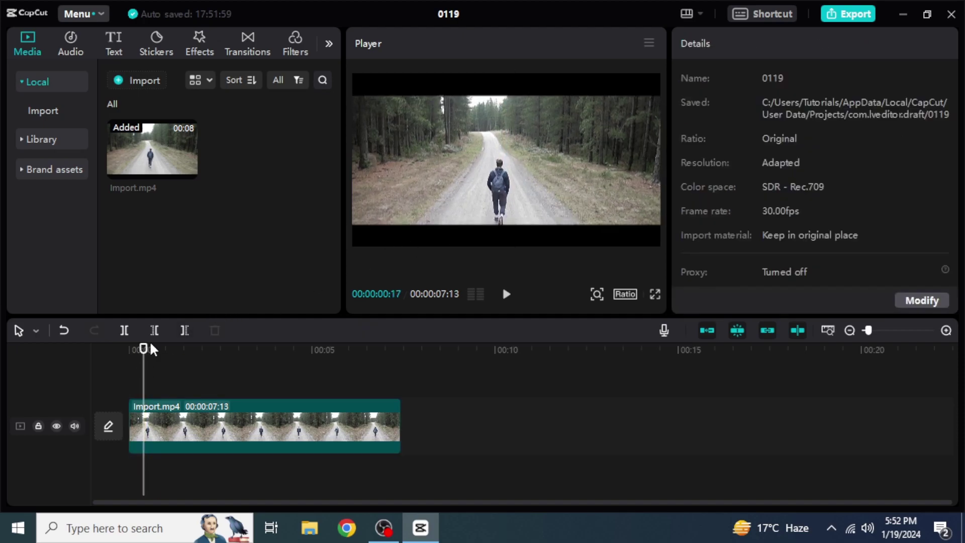
{"action": "key", "text": "space"}
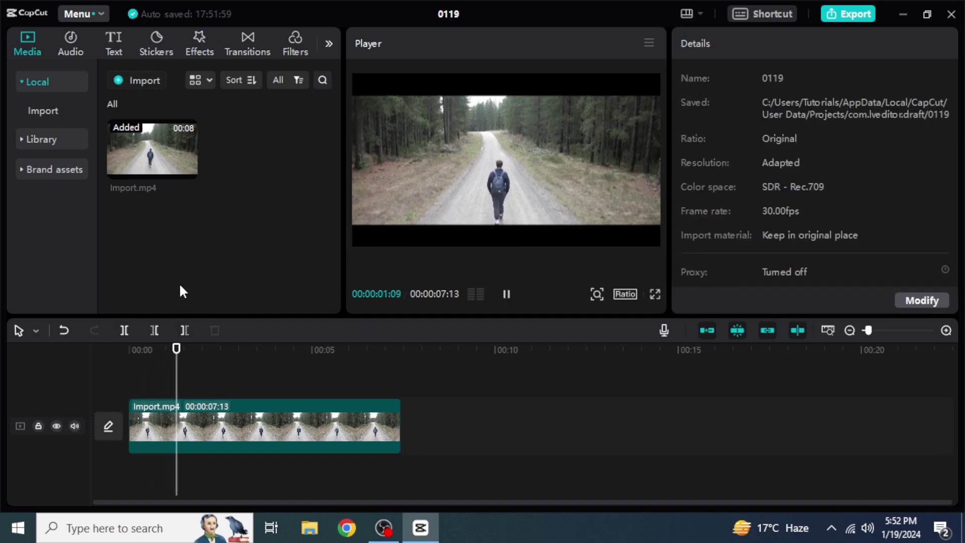
{"action": "key", "text": "space"}
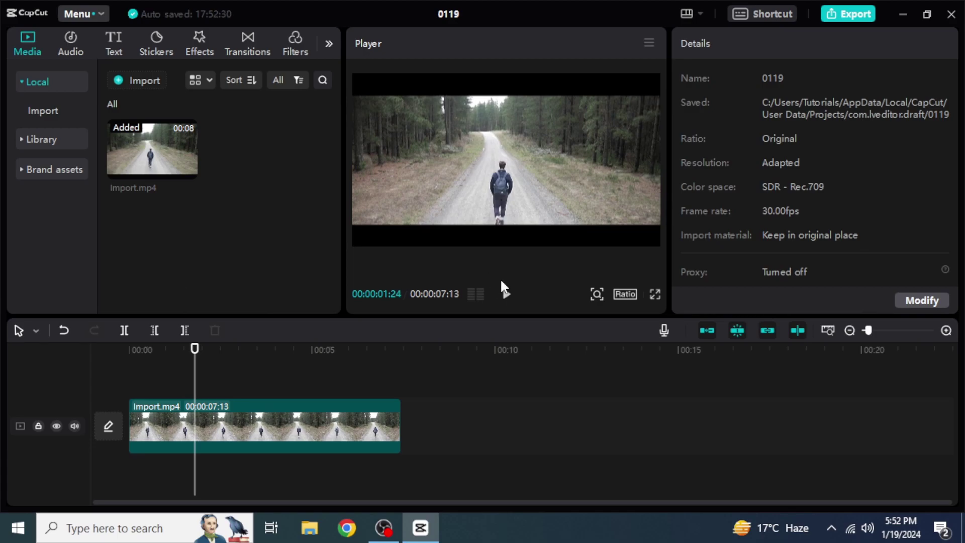
{"action": "left_click", "coordinate": [208, 419]}
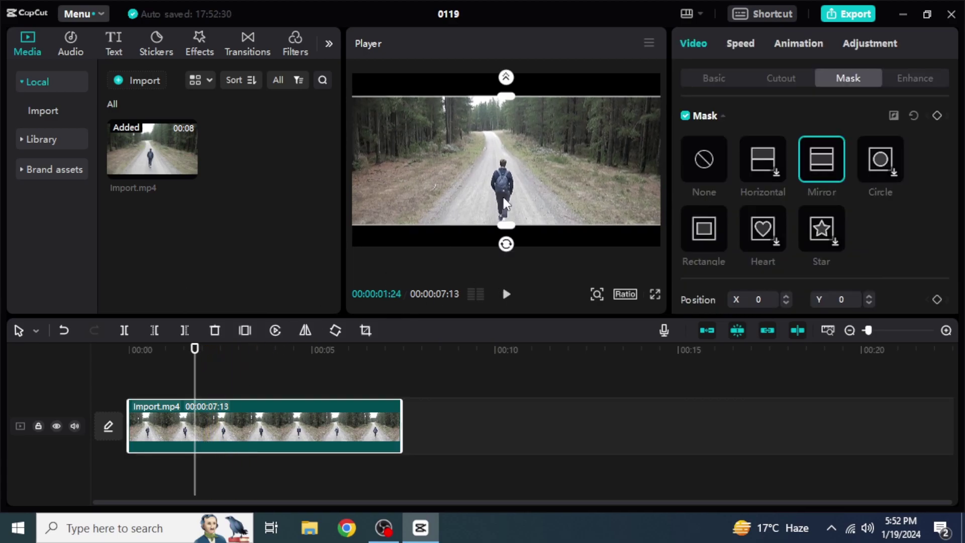
Step: Turn off the clip's mask and search the video effects for 'movie'
{"action": "left_click", "coordinate": [689, 117]}
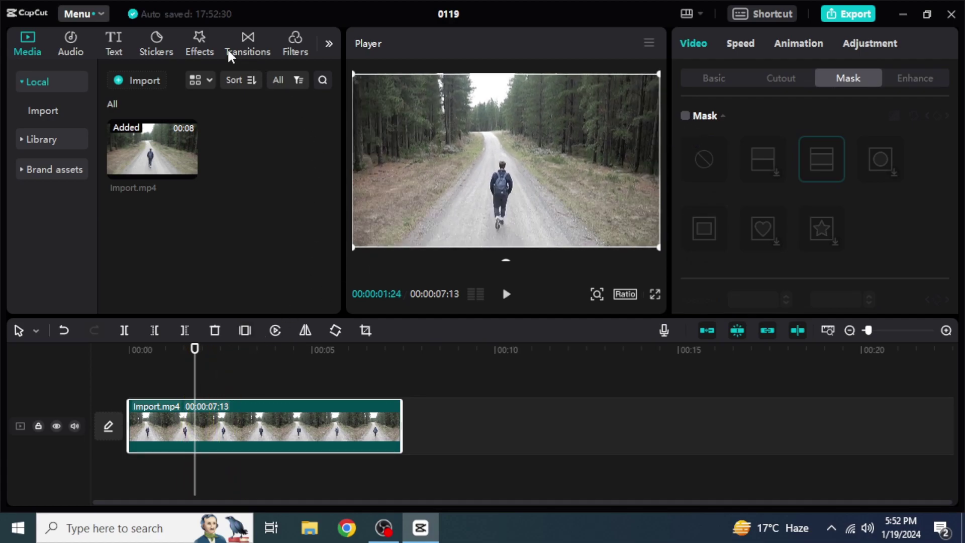
{"action": "left_click", "coordinate": [201, 48]}
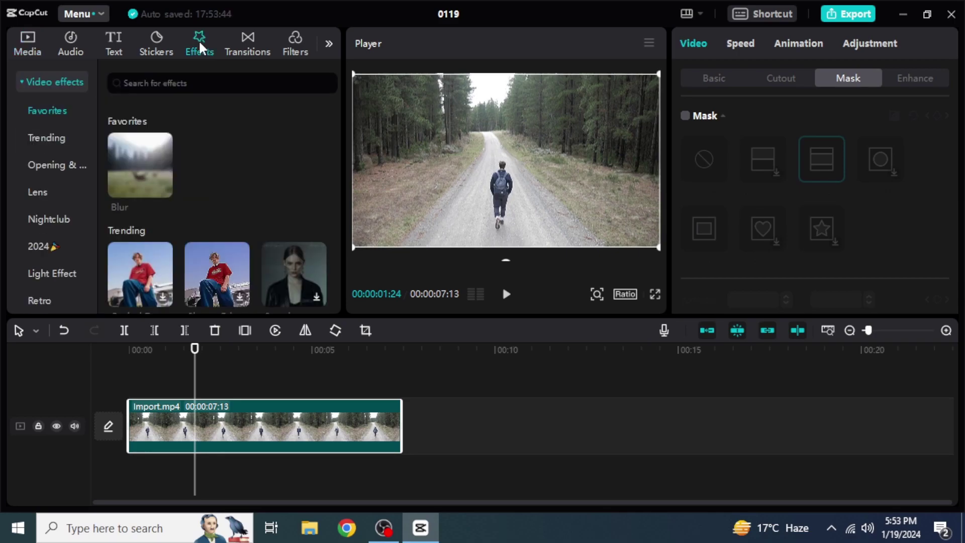
{"action": "left_click", "coordinate": [201, 81]}
{"action": "type", "text": "movie"}
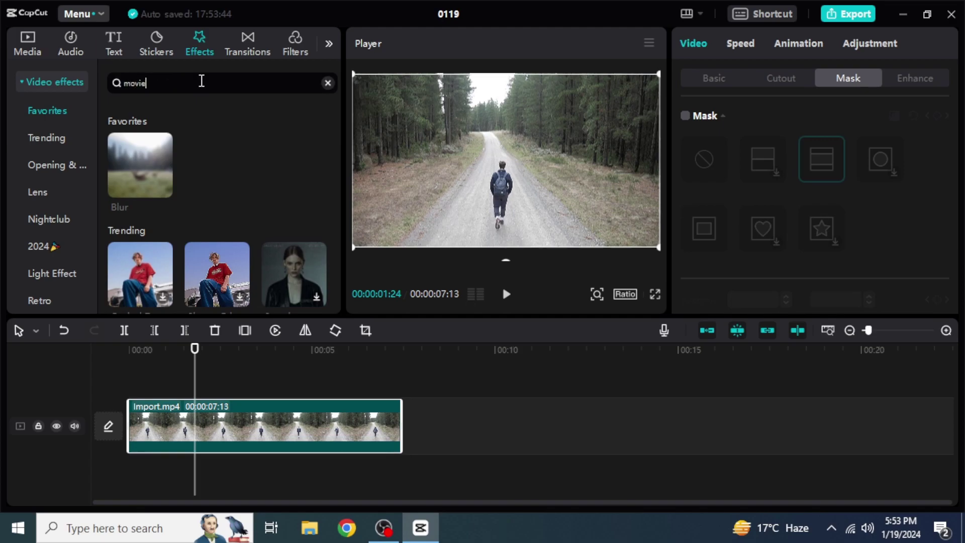
{"action": "key", "text": "Return"}
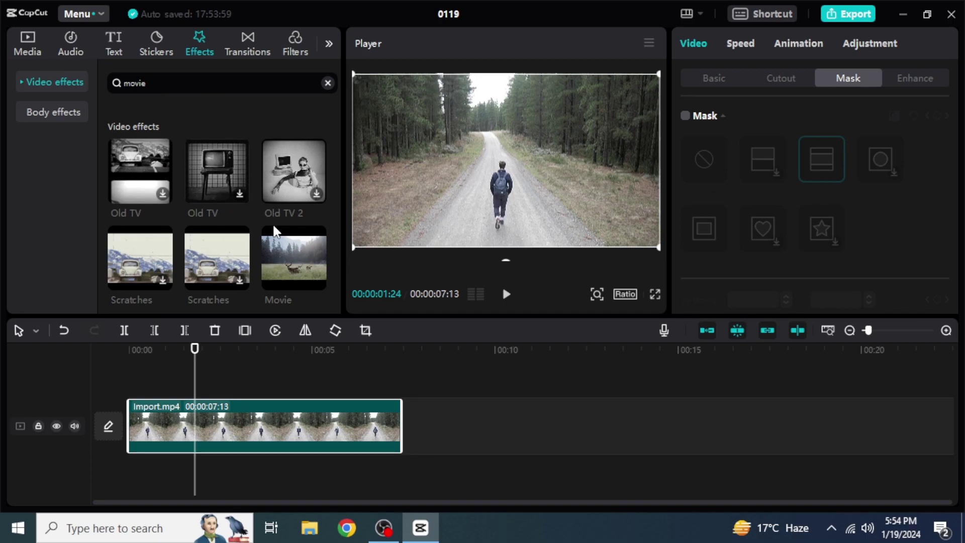
Step: Add the Movie effect to the timeline, stretch it across Import.mp4, and preview
{"action": "left_click", "coordinate": [289, 259]}
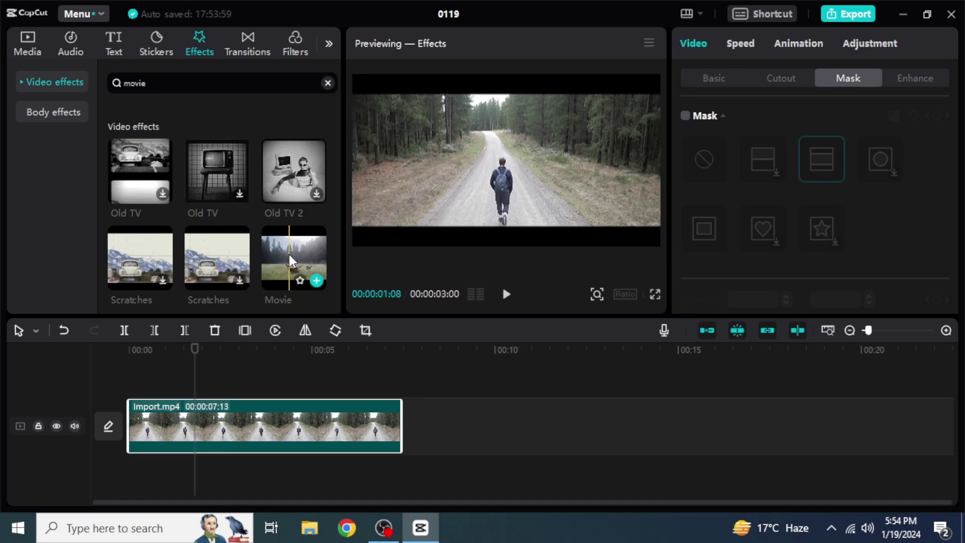
{"action": "left_click_drag", "start_coordinate": [289, 260], "coordinate": [129, 387]}
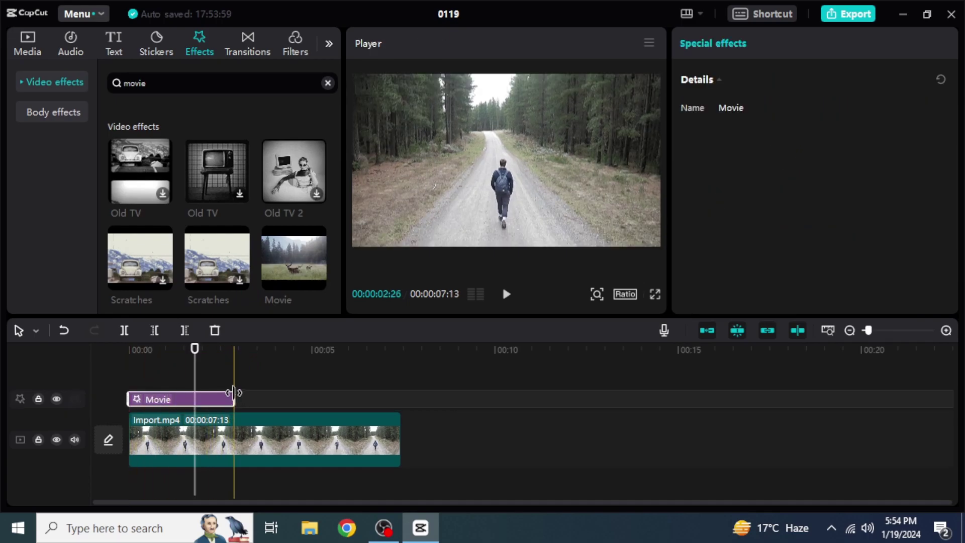
{"action": "left_click_drag", "start_coordinate": [232, 397], "coordinate": [402, 400]}
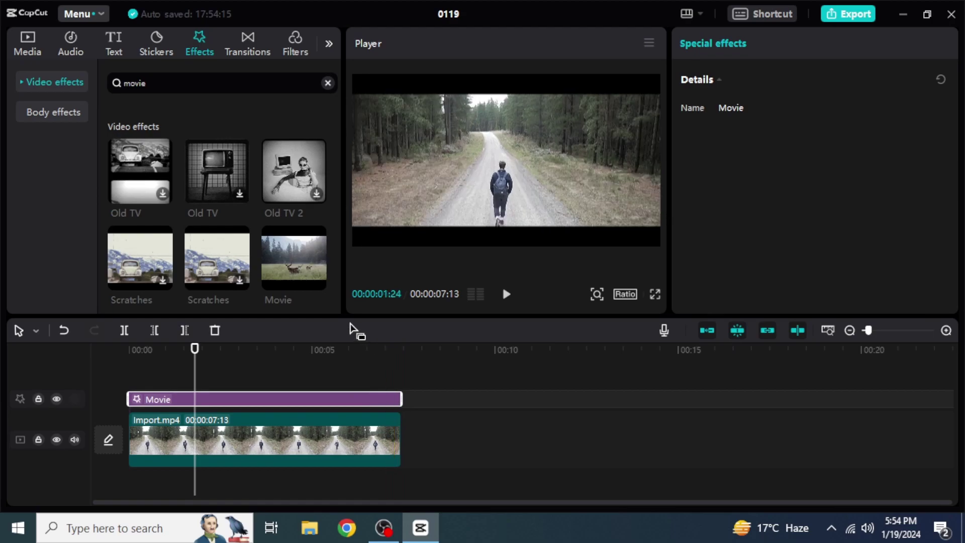
{"action": "left_click", "coordinate": [505, 295]}
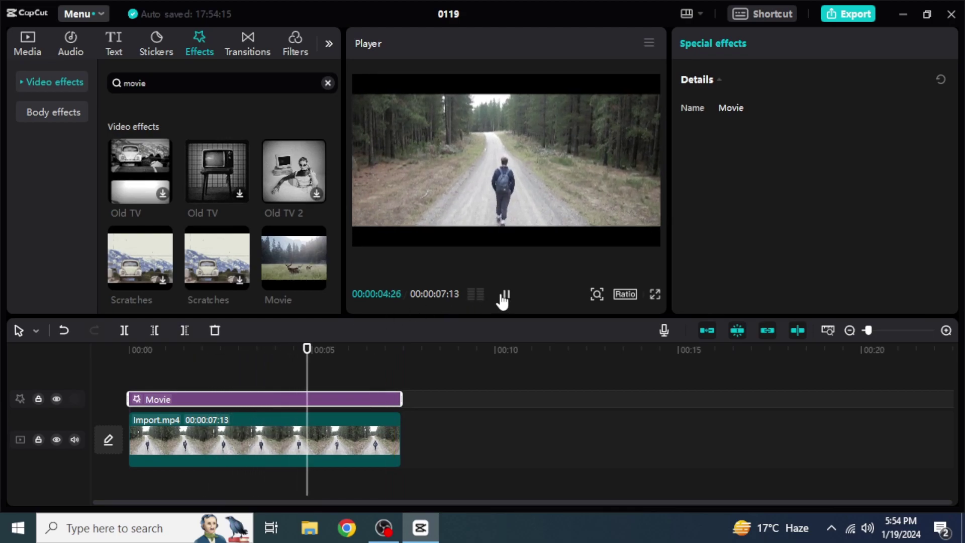
Step: Stop playback, clear the search, and scroll down the Opening & closing effects
{"action": "left_click", "coordinate": [505, 294]}
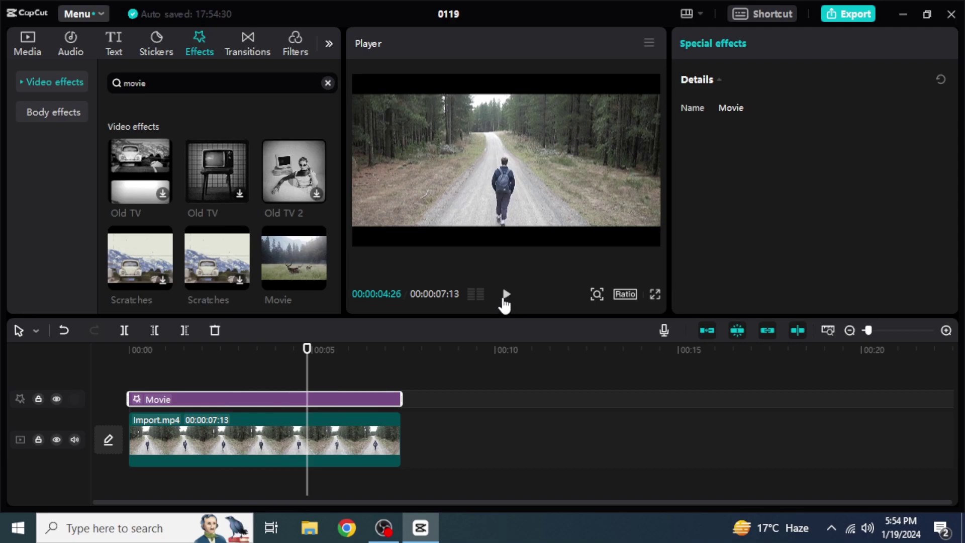
{"action": "left_click", "coordinate": [59, 87]}
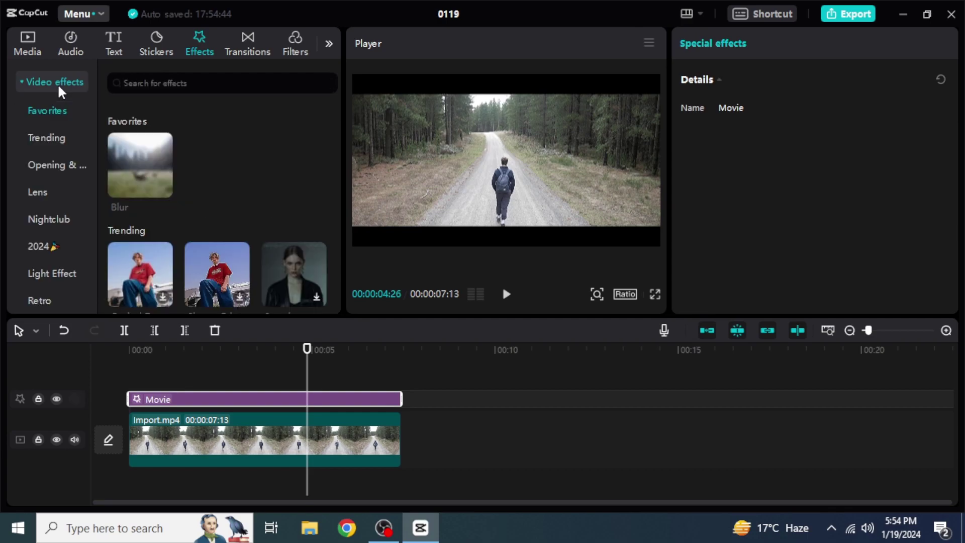
{"action": "left_click", "coordinate": [61, 165]}
{"action": "scroll", "coordinate": [257, 211], "scroll_direction": "down", "scroll_amount": 3}
{"action": "scroll", "coordinate": [257, 211], "scroll_direction": "down", "scroll_amount": 3}
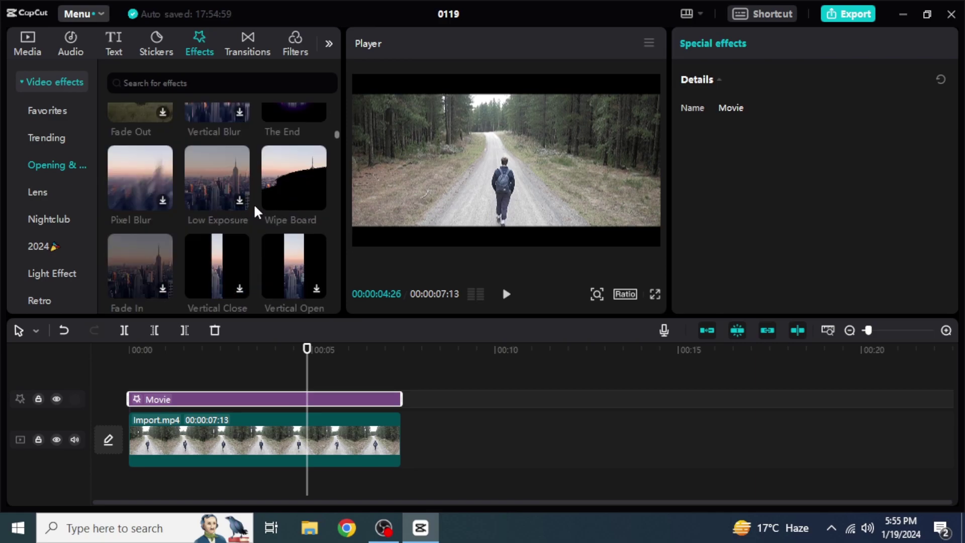
{"action": "scroll", "coordinate": [256, 211], "scroll_direction": "down", "scroll_amount": 2}
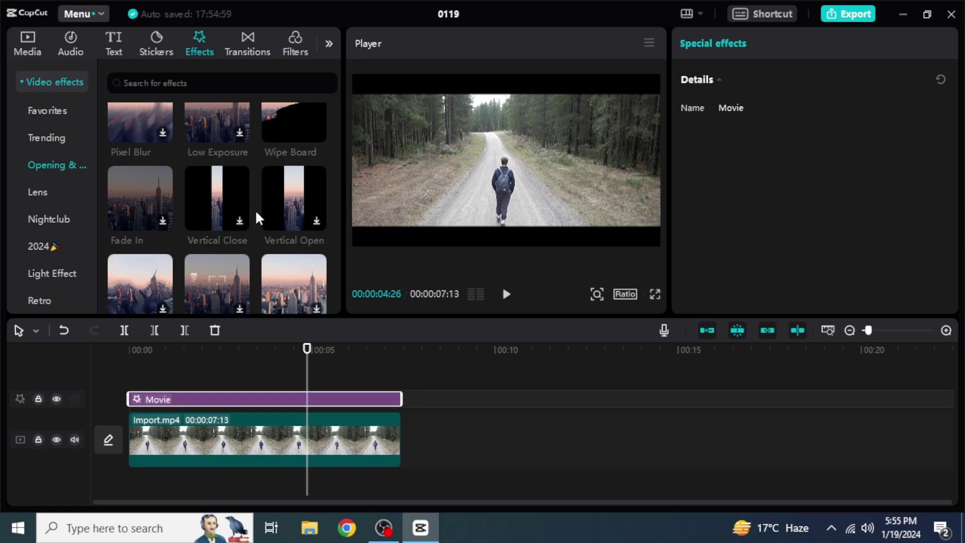
{"action": "scroll", "coordinate": [258, 217], "scroll_direction": "down", "scroll_amount": 3}
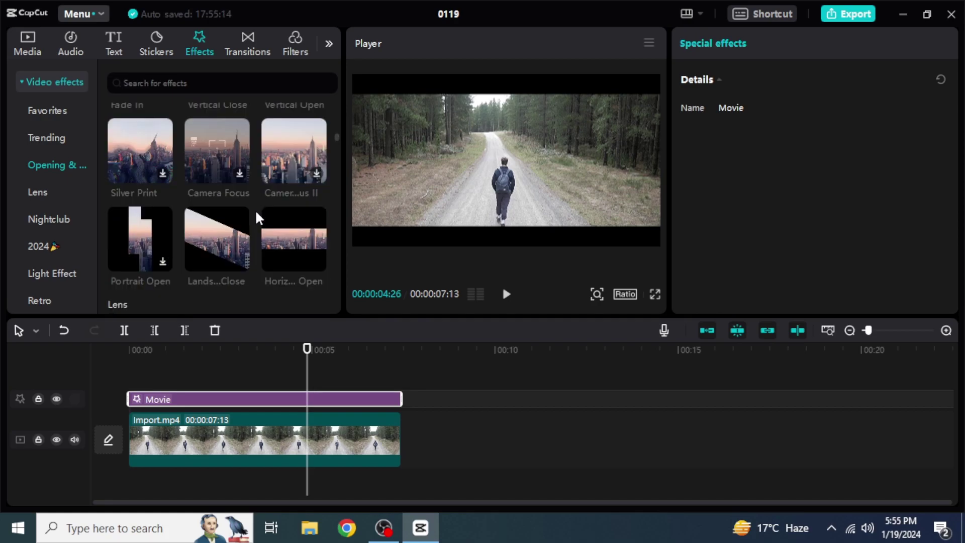
Step: Place Horizontal Open at 00:00, trim it to about two seconds, and preview
{"action": "mouse_move", "coordinate": [274, 230]}
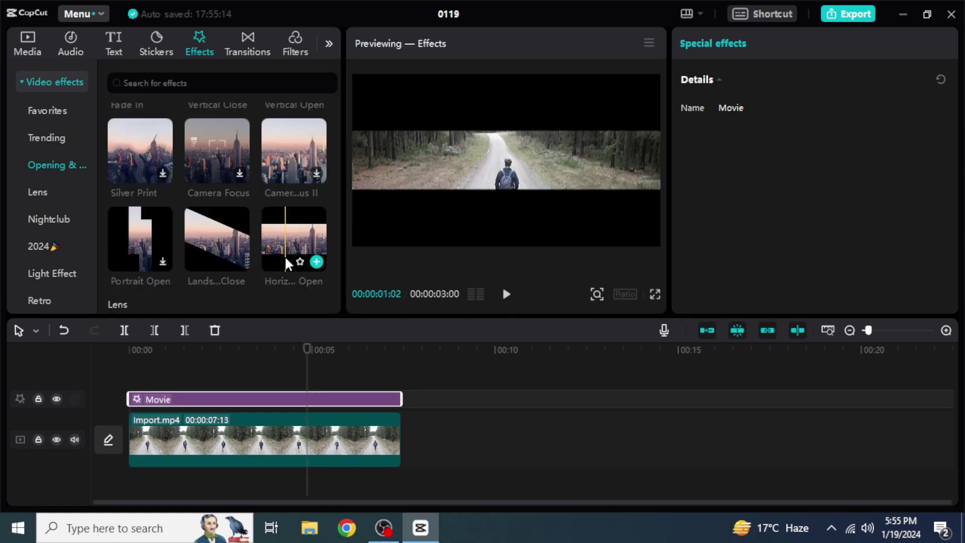
{"action": "left_click_drag", "start_coordinate": [288, 264], "coordinate": [134, 385]}
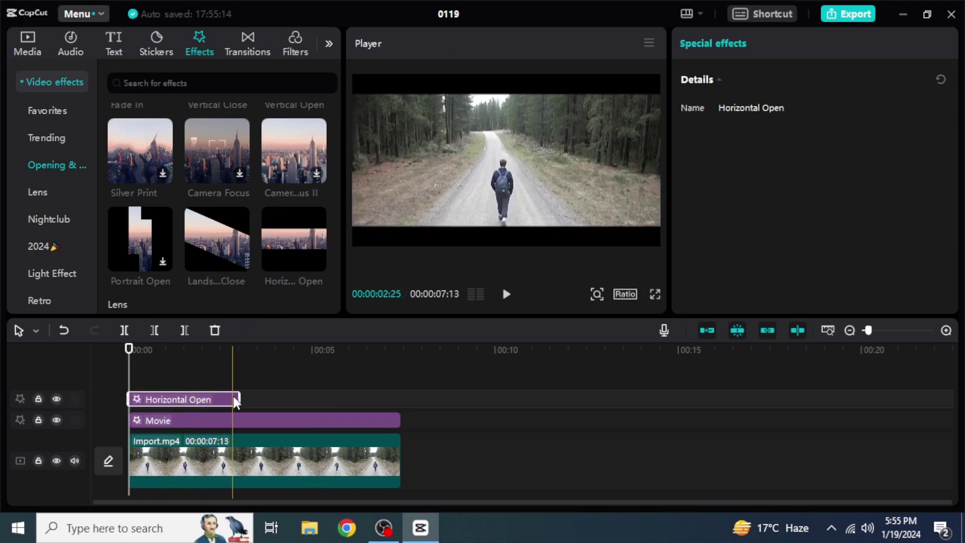
{"action": "left_click_drag", "start_coordinate": [240, 398], "coordinate": [203, 398]}
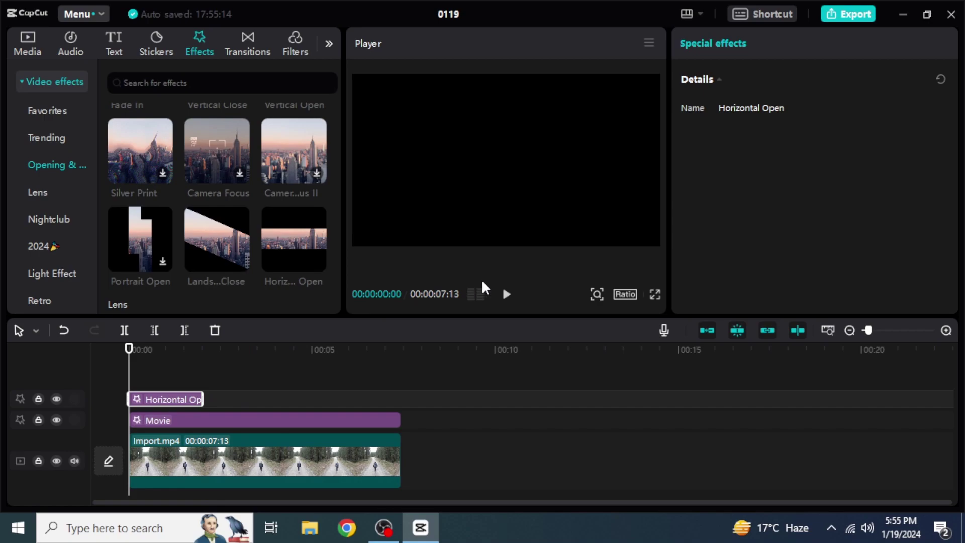
{"action": "left_click", "coordinate": [504, 298]}
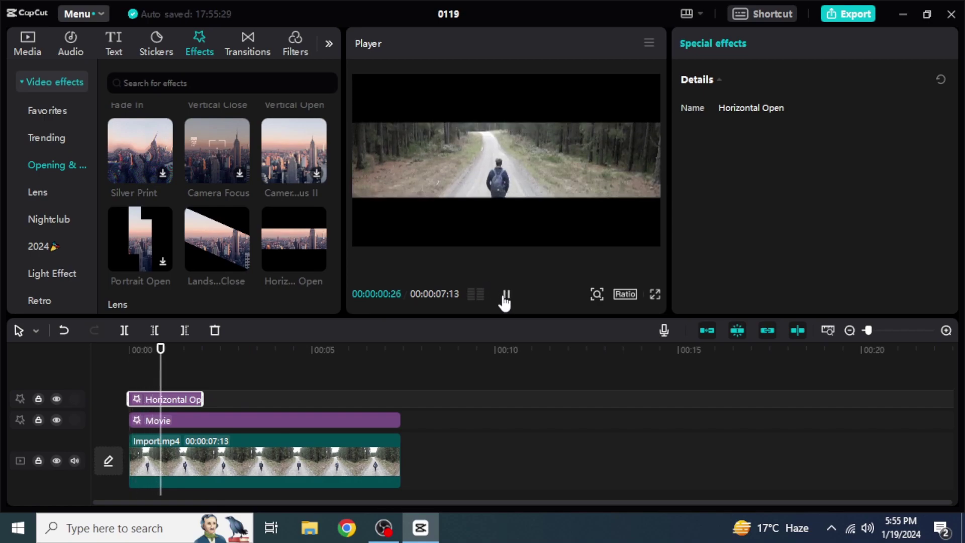
{"action": "left_click", "coordinate": [505, 298]}
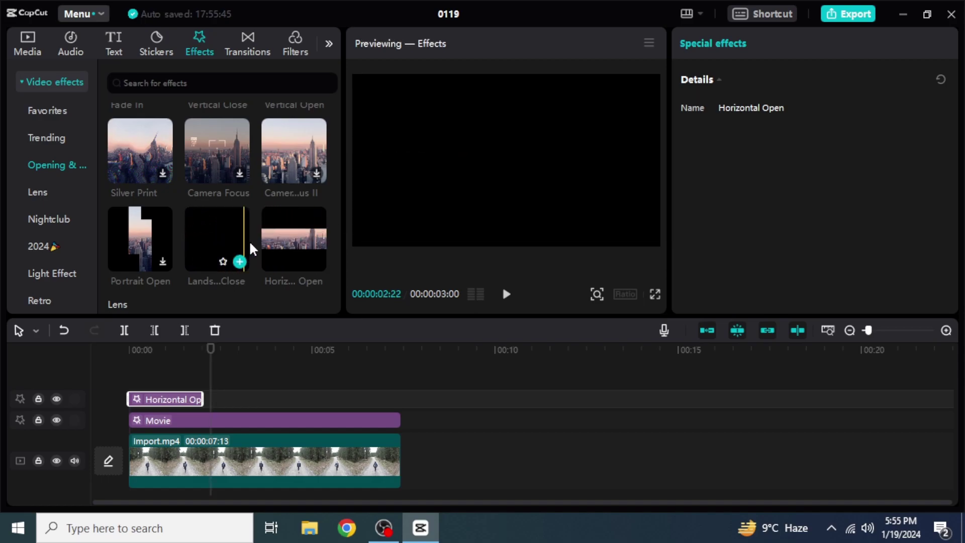
Step: Drop Horizontal Close near 00:05 and trim it to end with Import.mp4
{"action": "scroll", "coordinate": [261, 248], "scroll_direction": "up", "scroll_amount": 3}
{"action": "scroll", "coordinate": [263, 247], "scroll_direction": "up", "scroll_amount": 4}
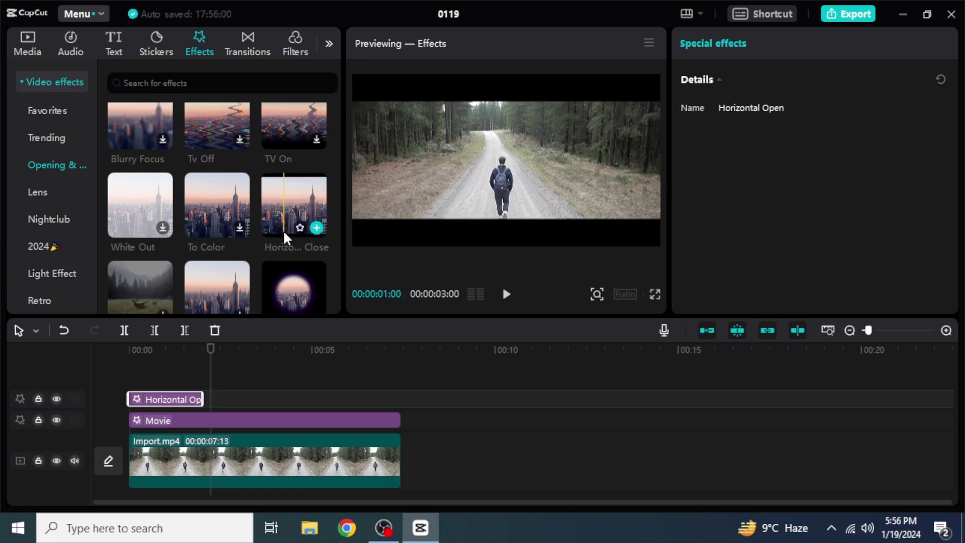
{"action": "left_click_drag", "start_coordinate": [287, 238], "coordinate": [340, 400]}
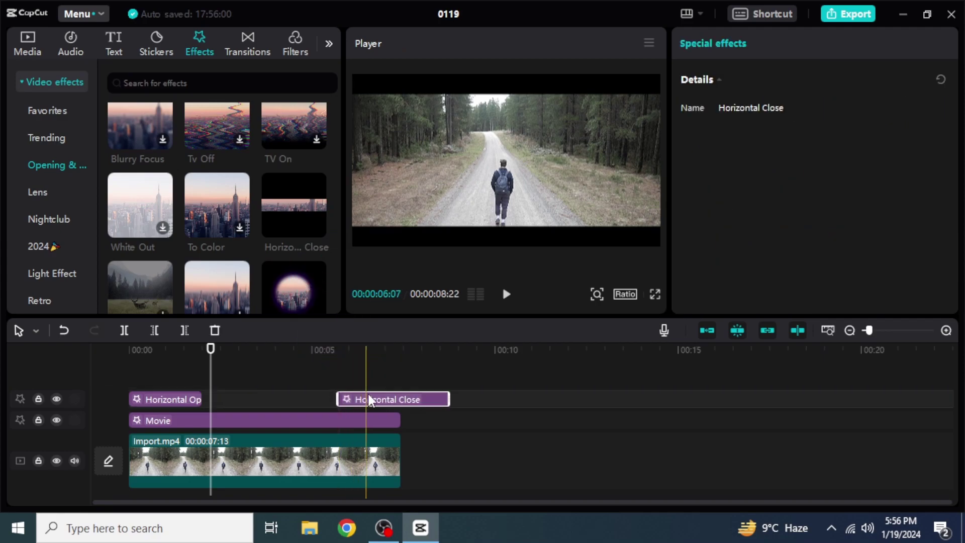
{"action": "left_click_drag", "start_coordinate": [445, 392], "coordinate": [401, 398]}
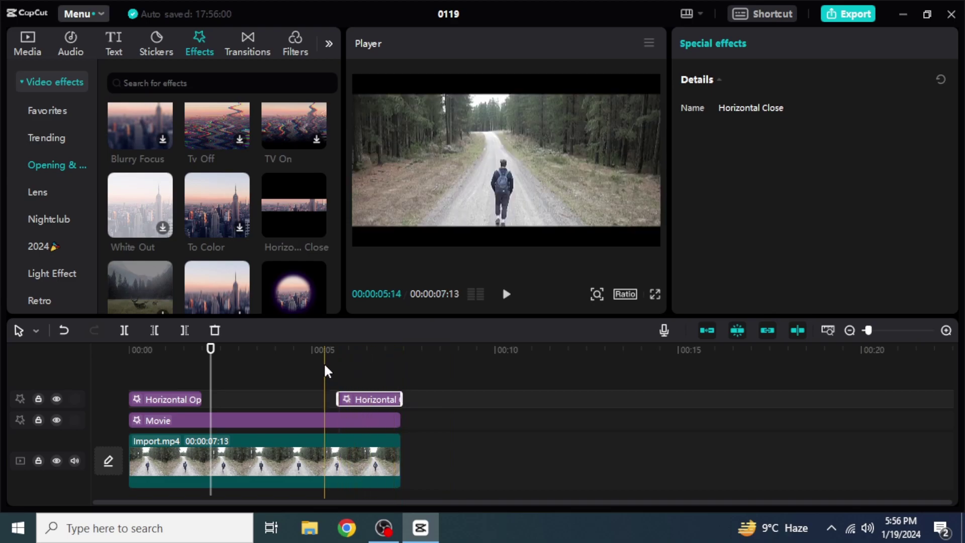
{"action": "left_click", "coordinate": [306, 371]}
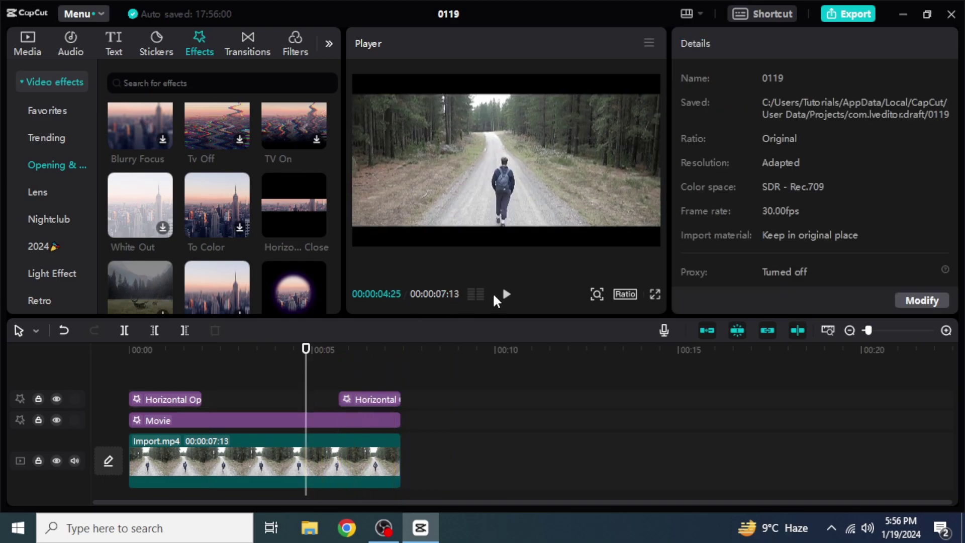
{"action": "left_click", "coordinate": [505, 294]}
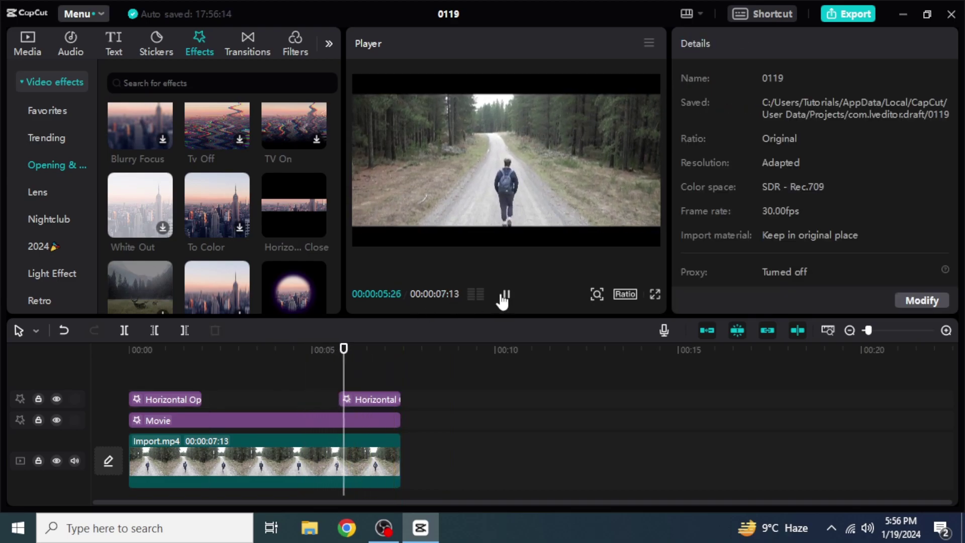